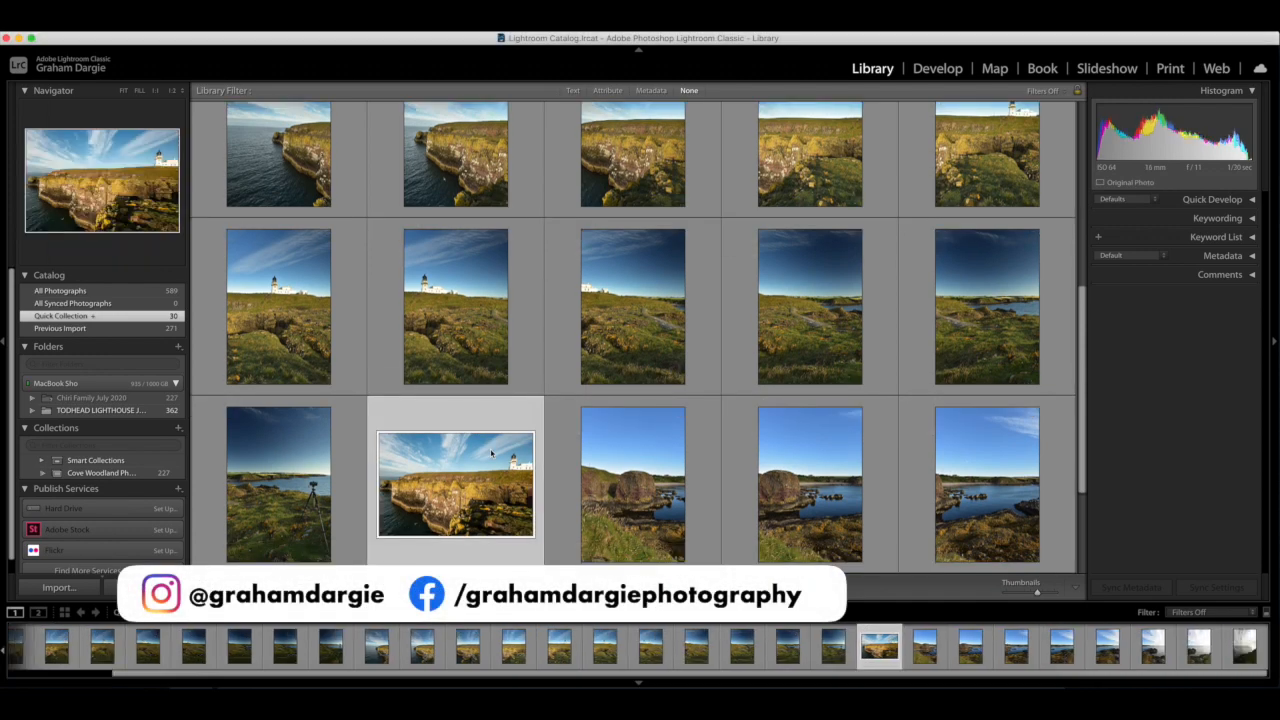
View the single wide-angle lighthouse photo enlarged in Develop, and return to the Library grid
key("d")
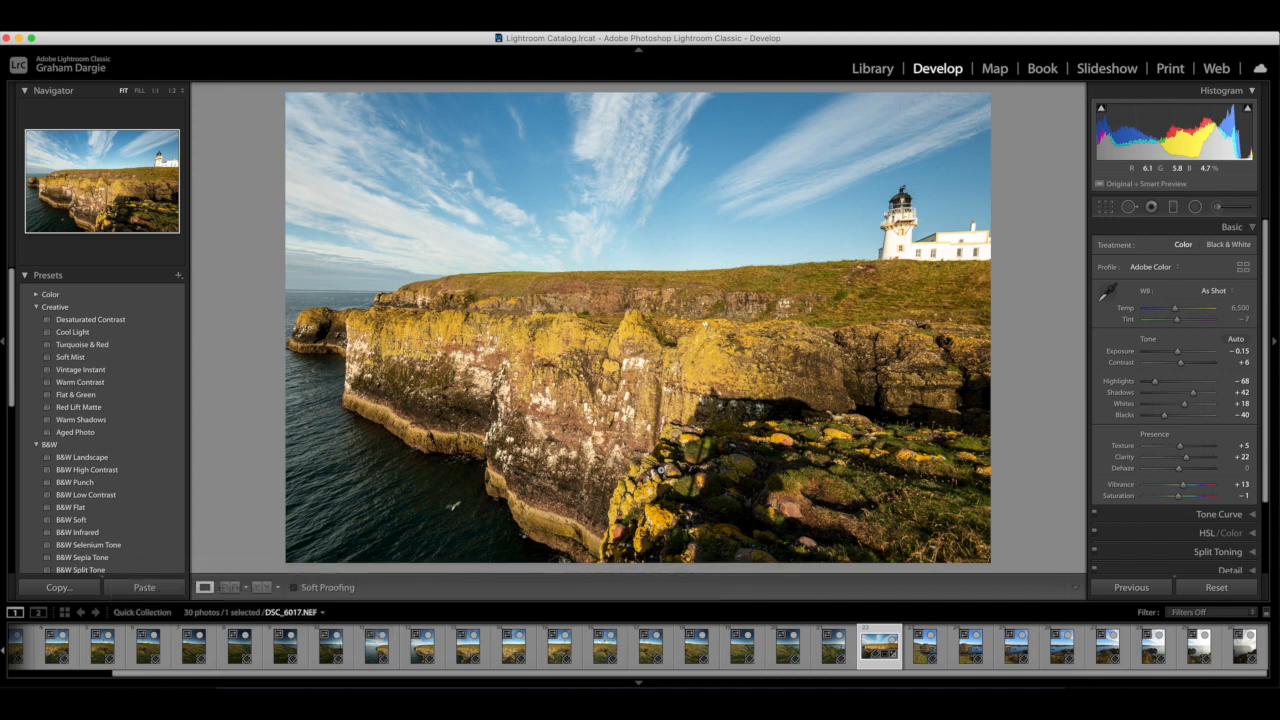
left_click(886, 72)
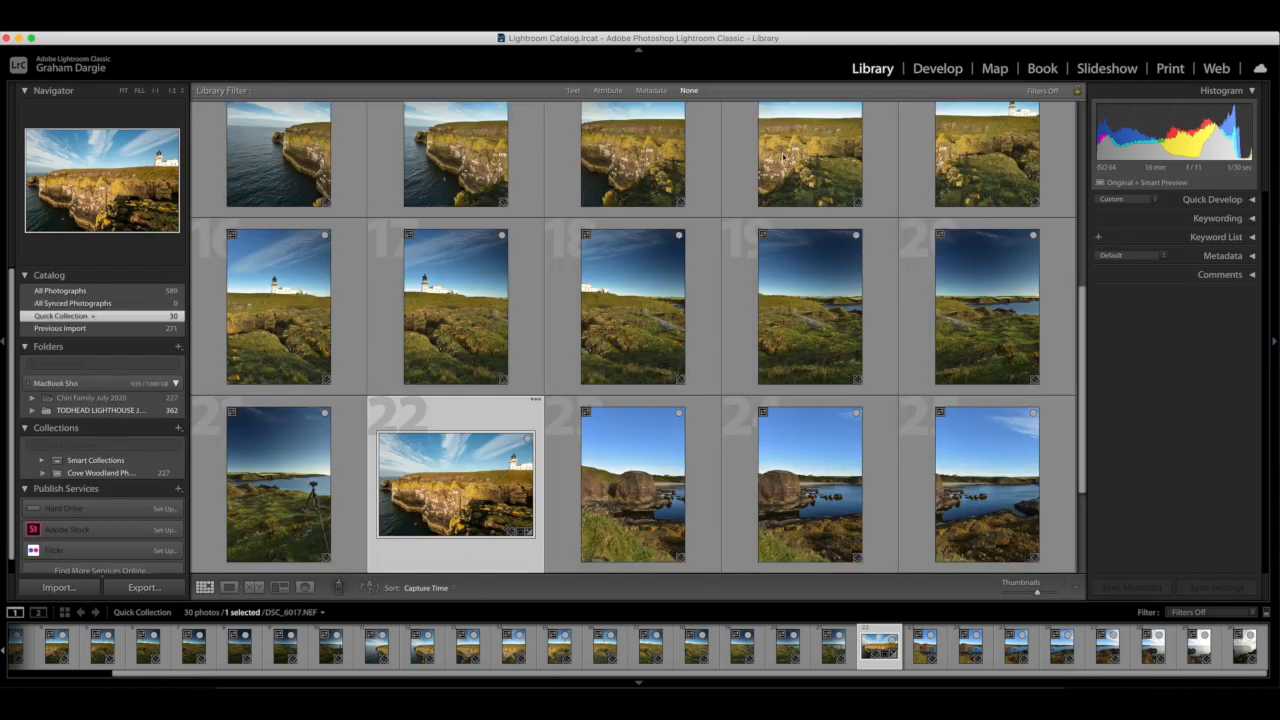
Select the first ten photos of the Quick Collection, open them in the panorama Photo Merge, and enlarge the preview
scroll(642, 321, "up", 1)
scroll(642, 321, "up", 5)
left_click(347, 221)
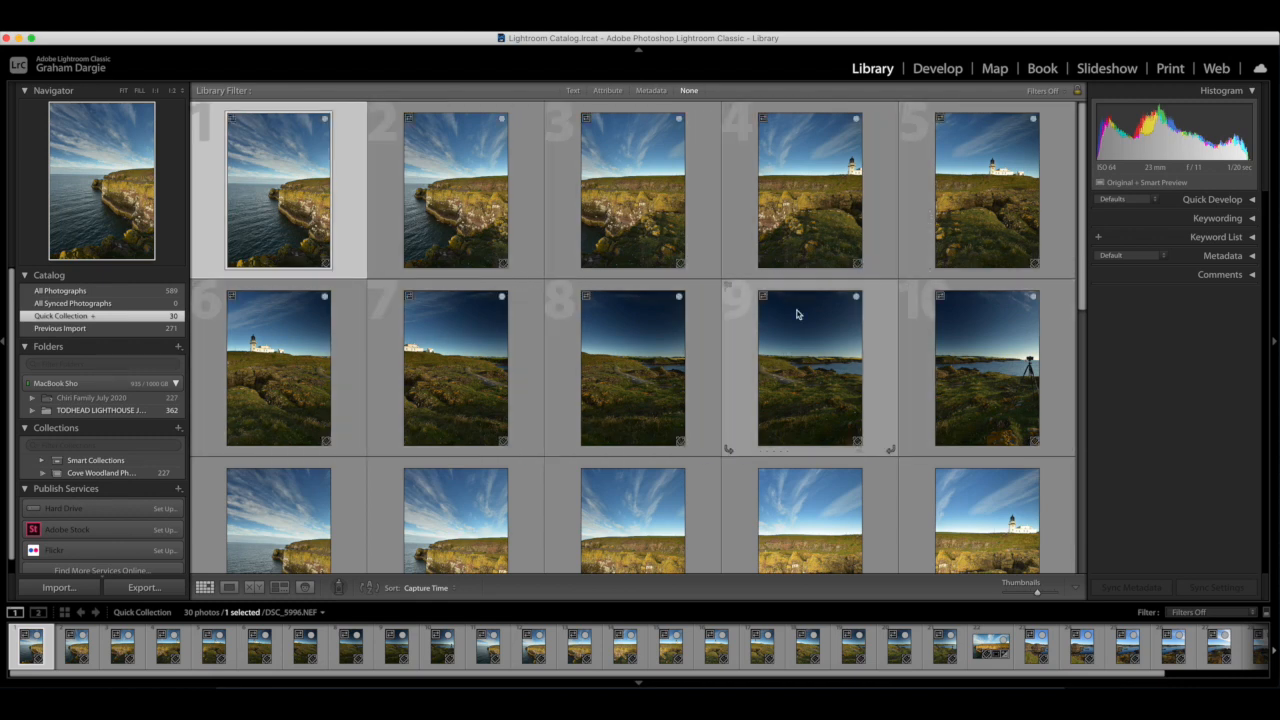
left_click(916, 361, "shift")
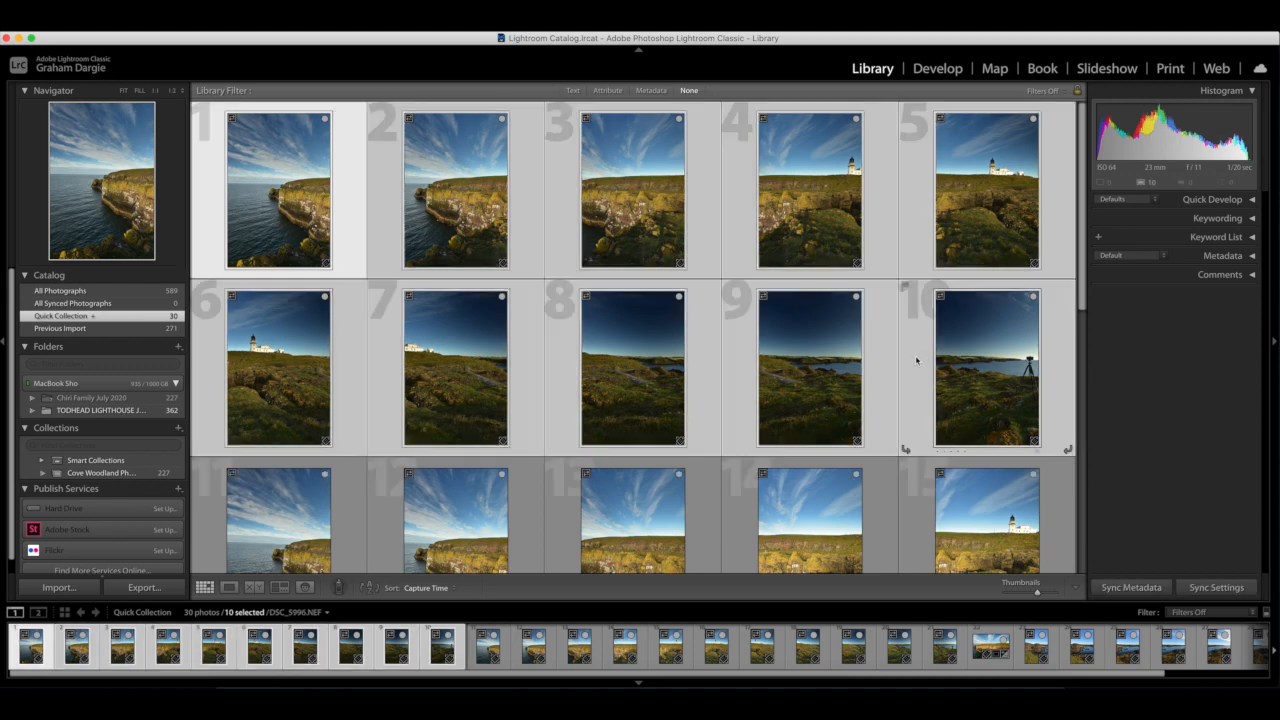
right_click(916, 361)
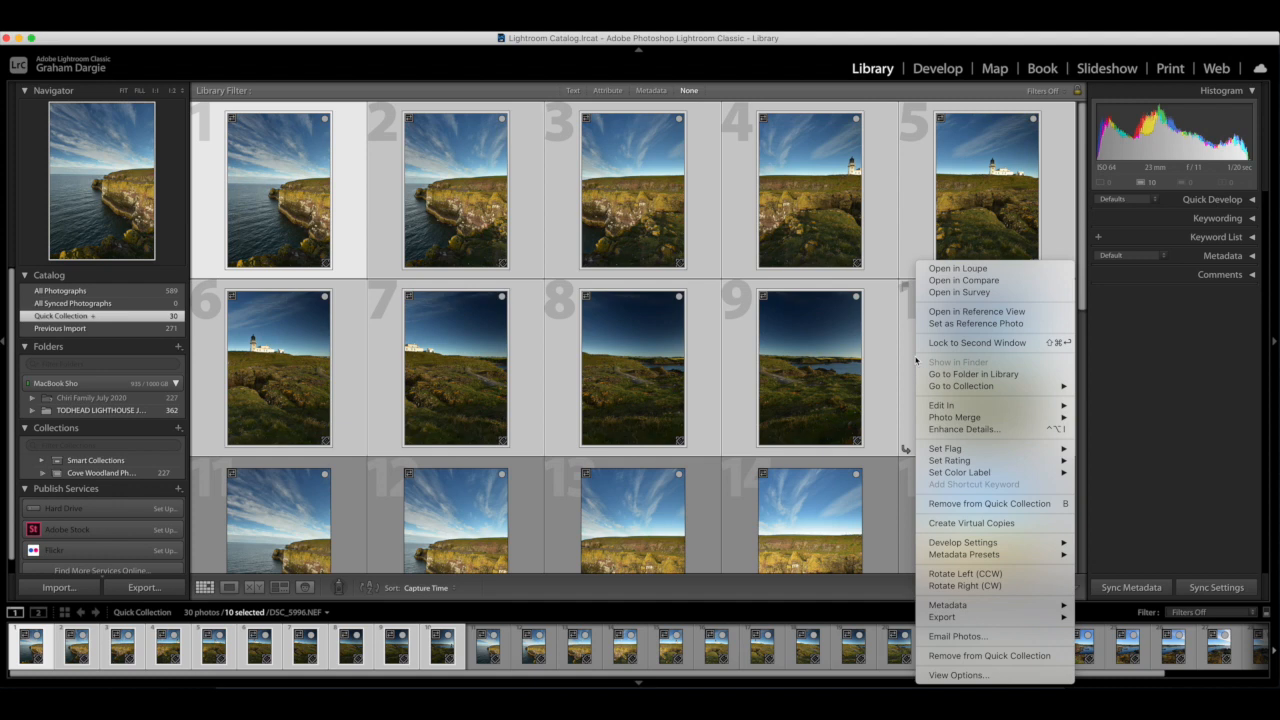
mouse_move(983, 420)
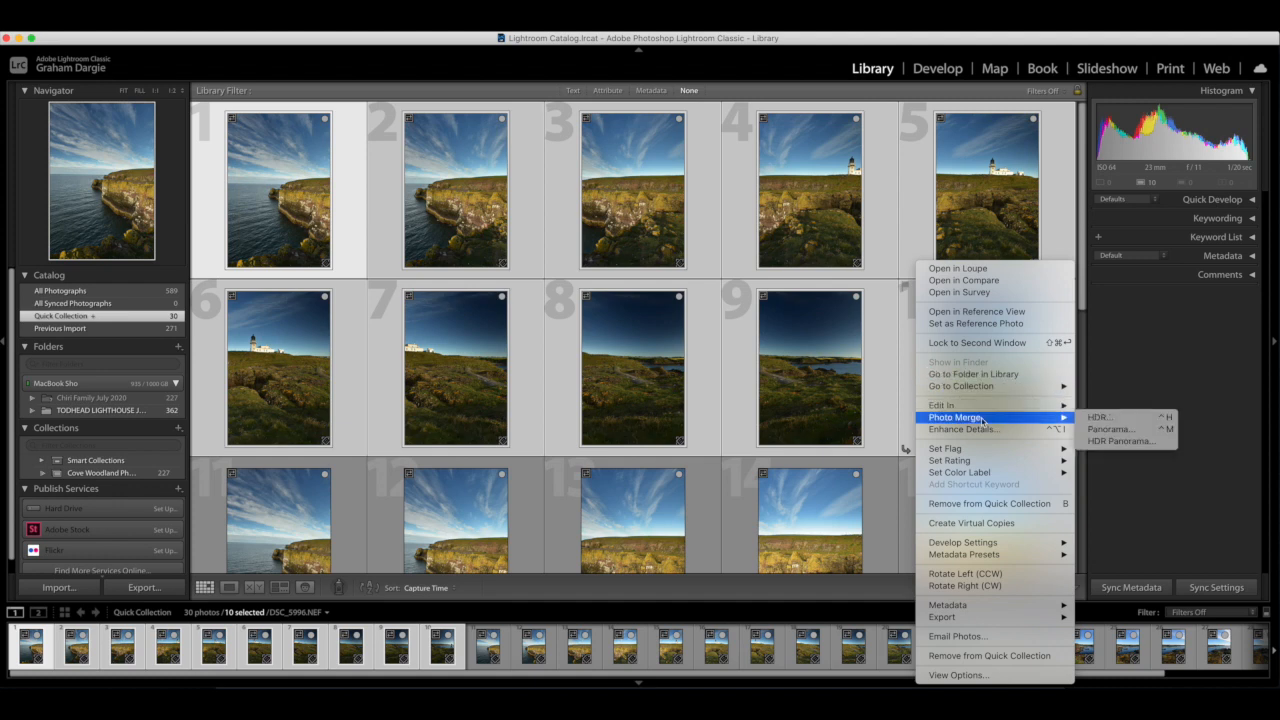
left_click(1110, 431)
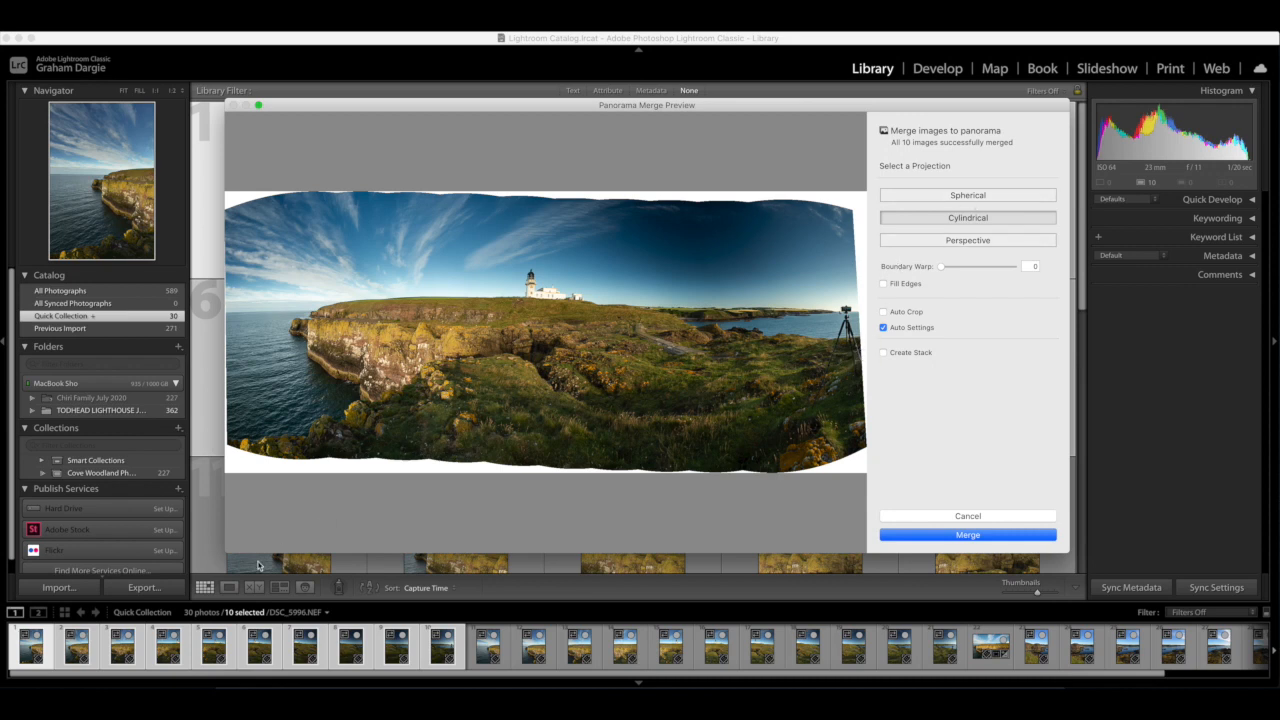
left_click_drag(229, 549, 200, 573)
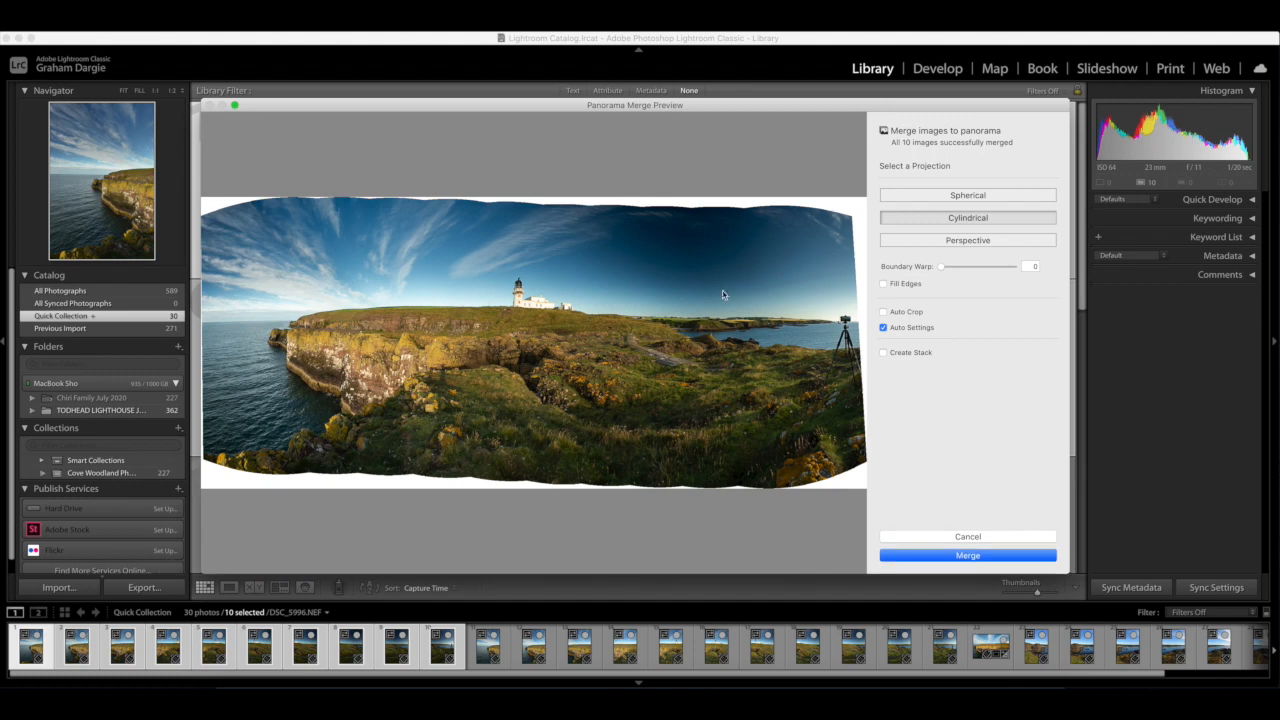
Try the Spherical and Perspective projections on the panorama preview, and return to Cylindrical
left_click(987, 197)
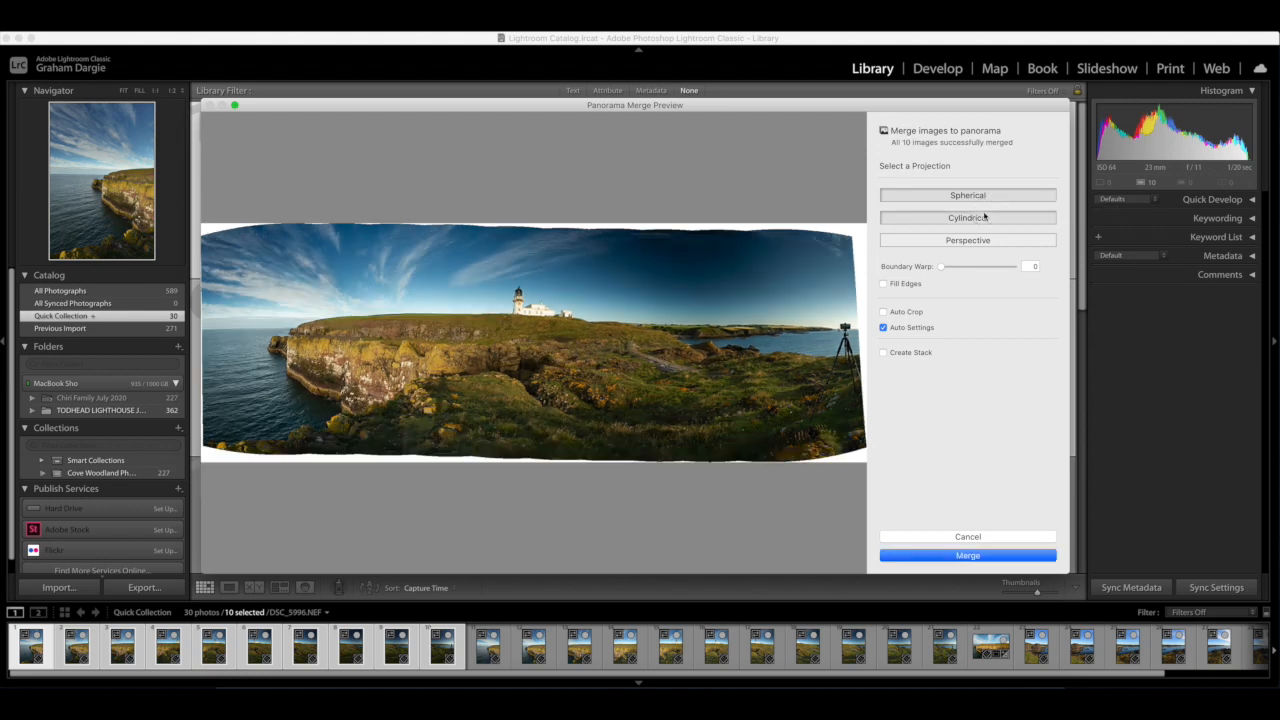
left_click(984, 216)
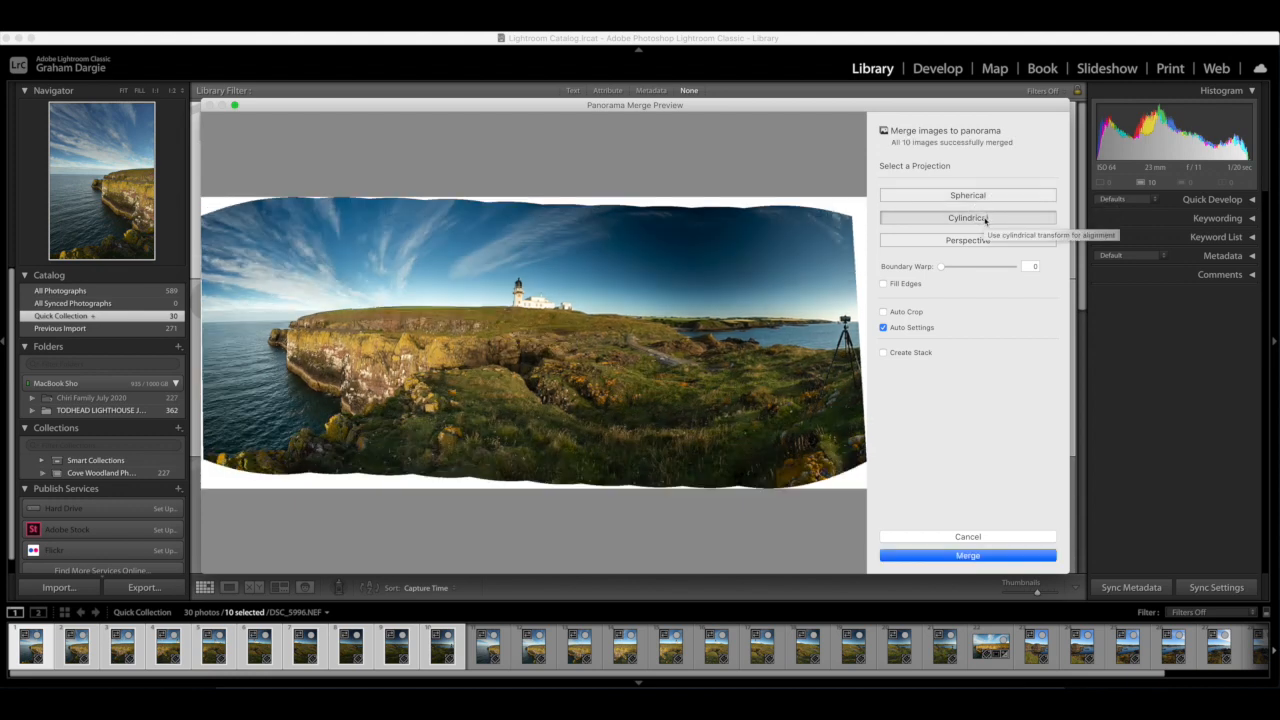
left_click(986, 240)
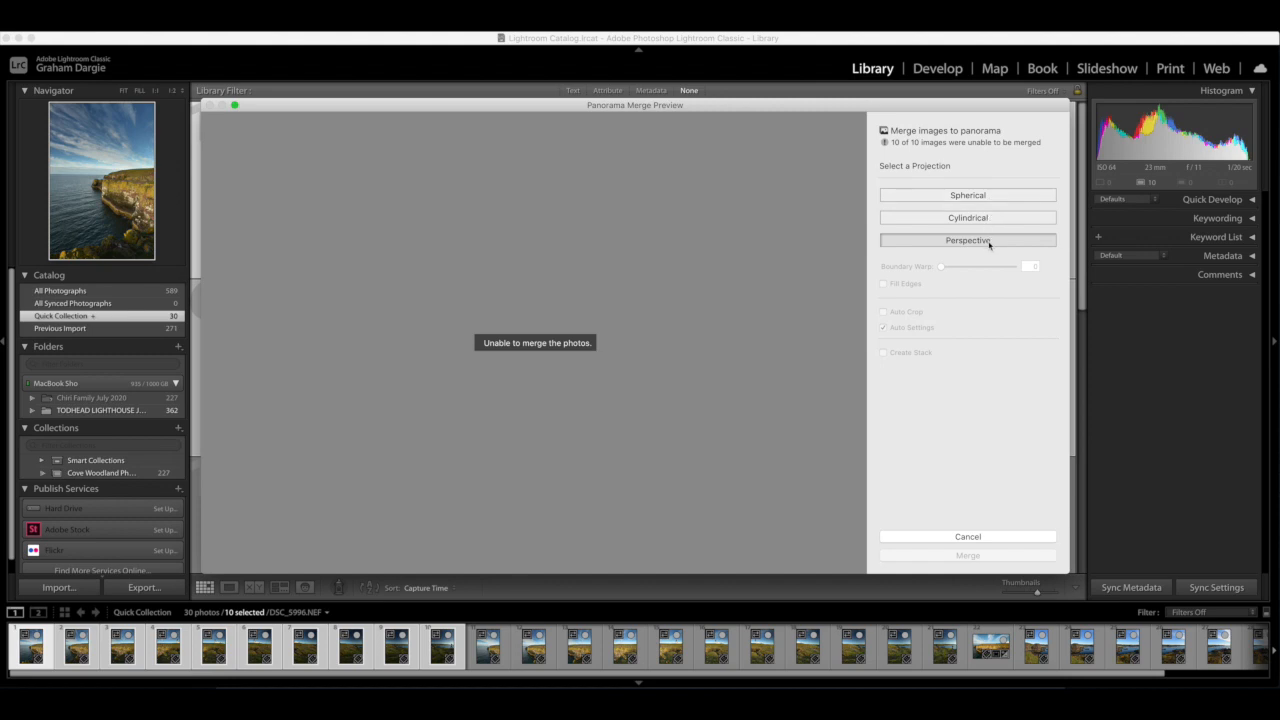
left_click(994, 218)
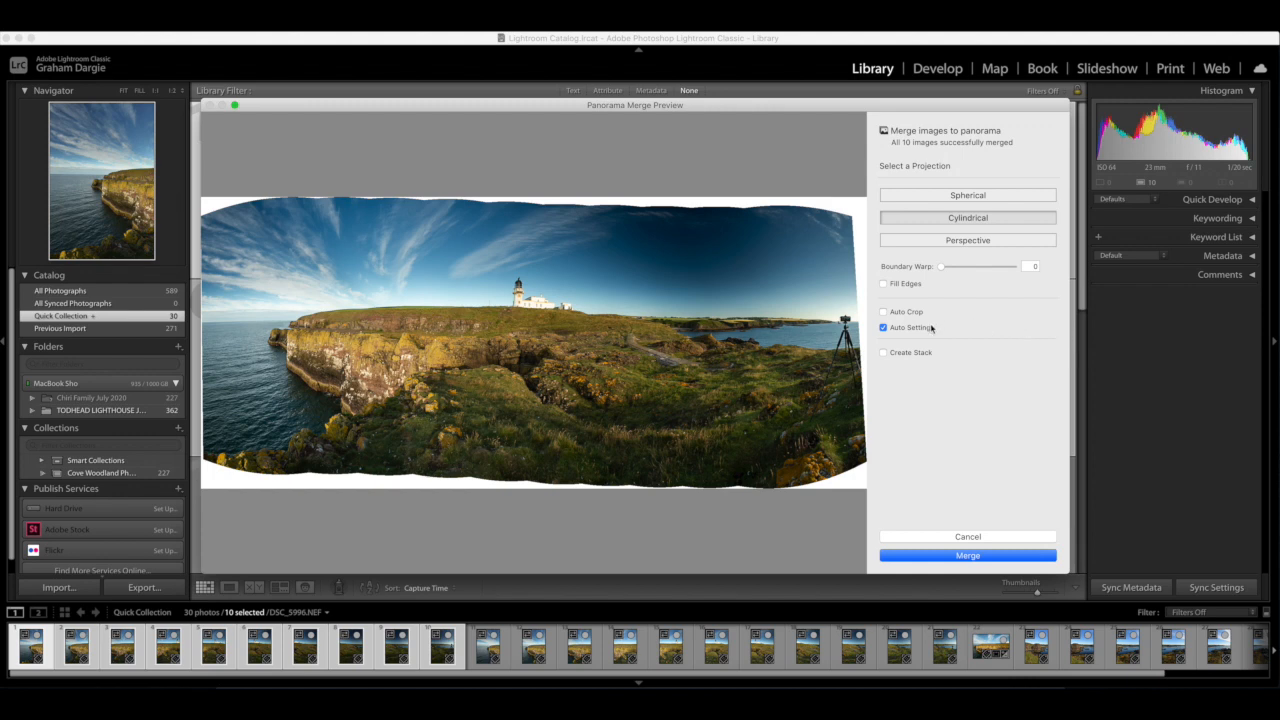
Try Auto Crop and Fill Edges on the panorama preview, turning each one off again
left_click(883, 312)
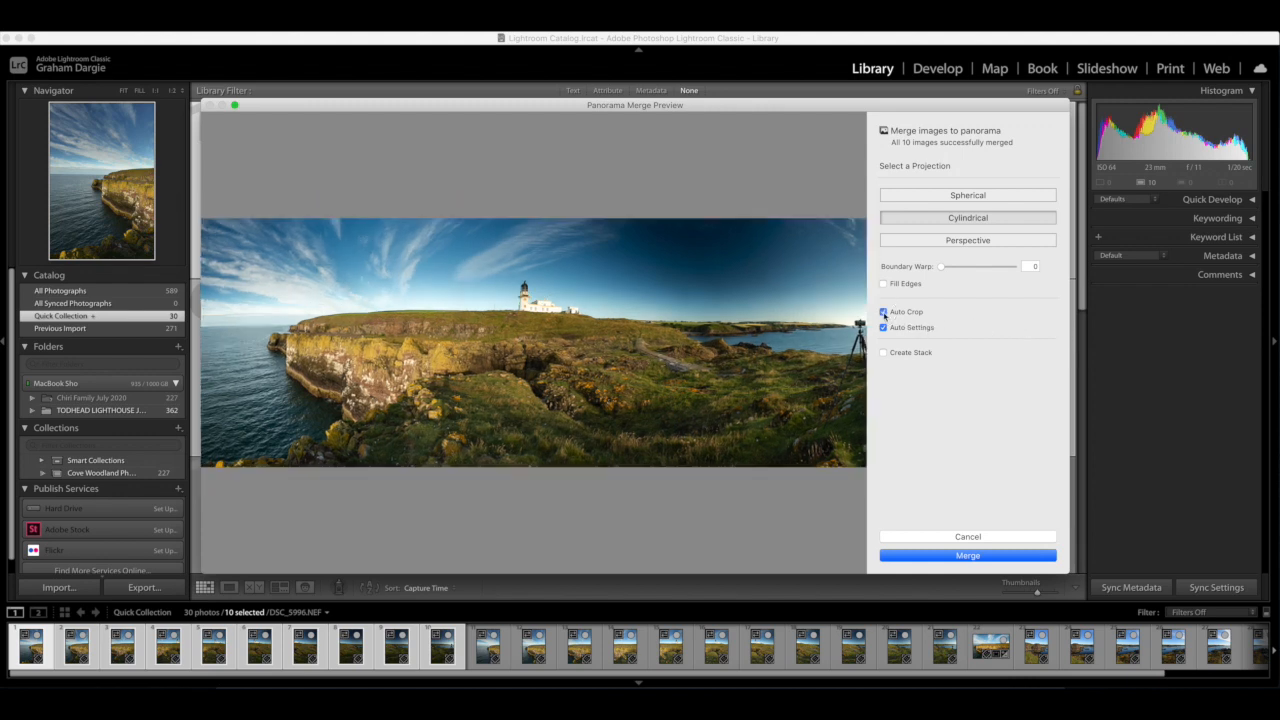
left_click(883, 312)
left_click_drag(939, 268, 904, 266)
left_click(883, 284)
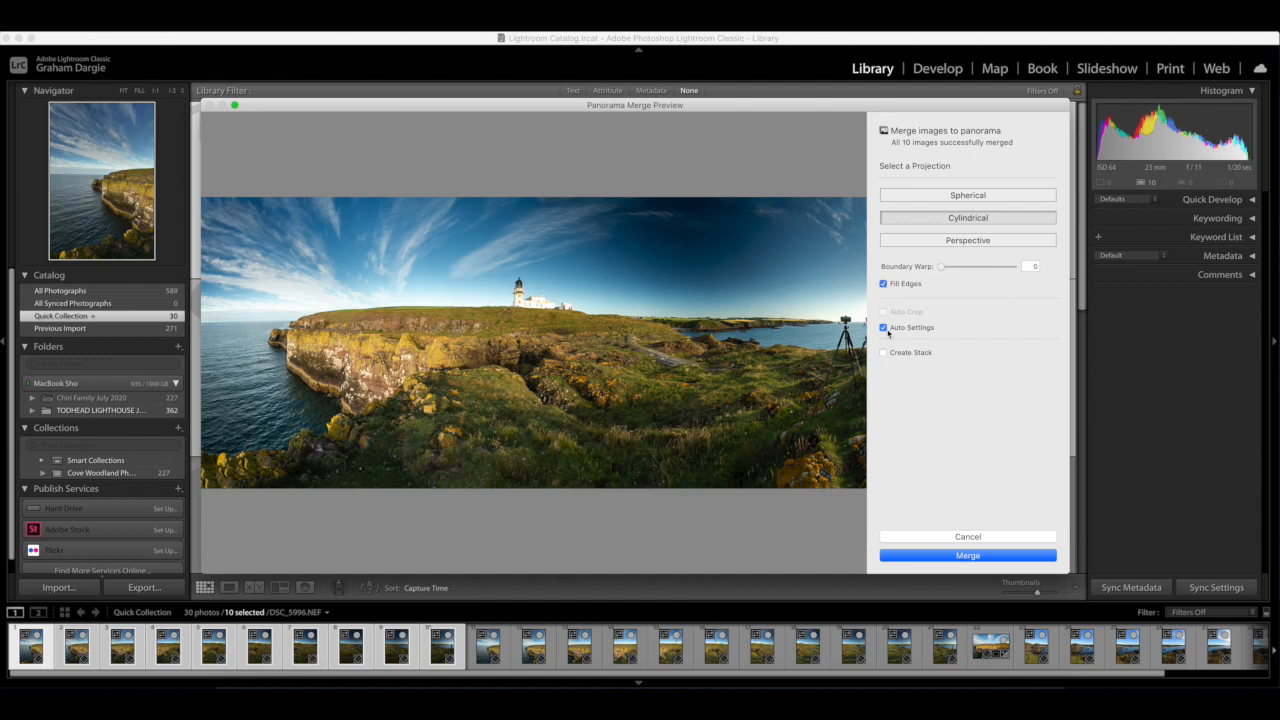
left_click(883, 284)
Set Boundary Warp to 100 and merge the ten photos into a panorama
left_click_drag(944, 269, 1020, 268)
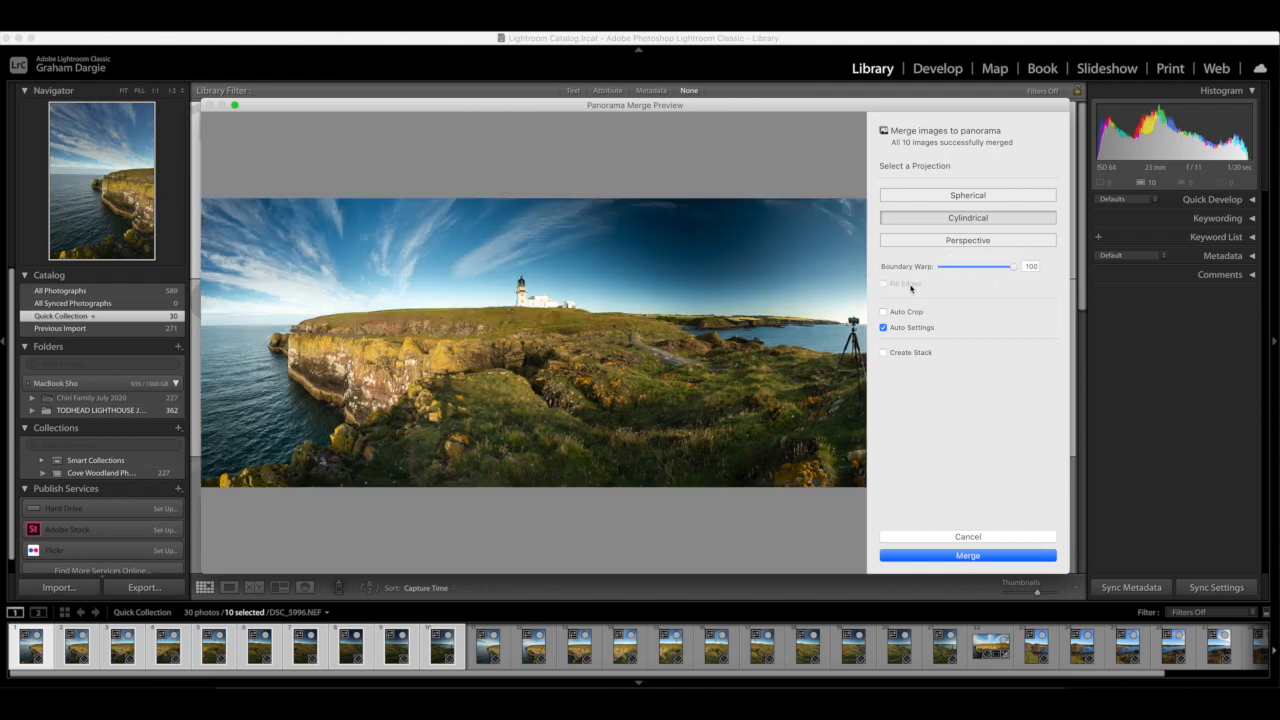
left_click(967, 556)
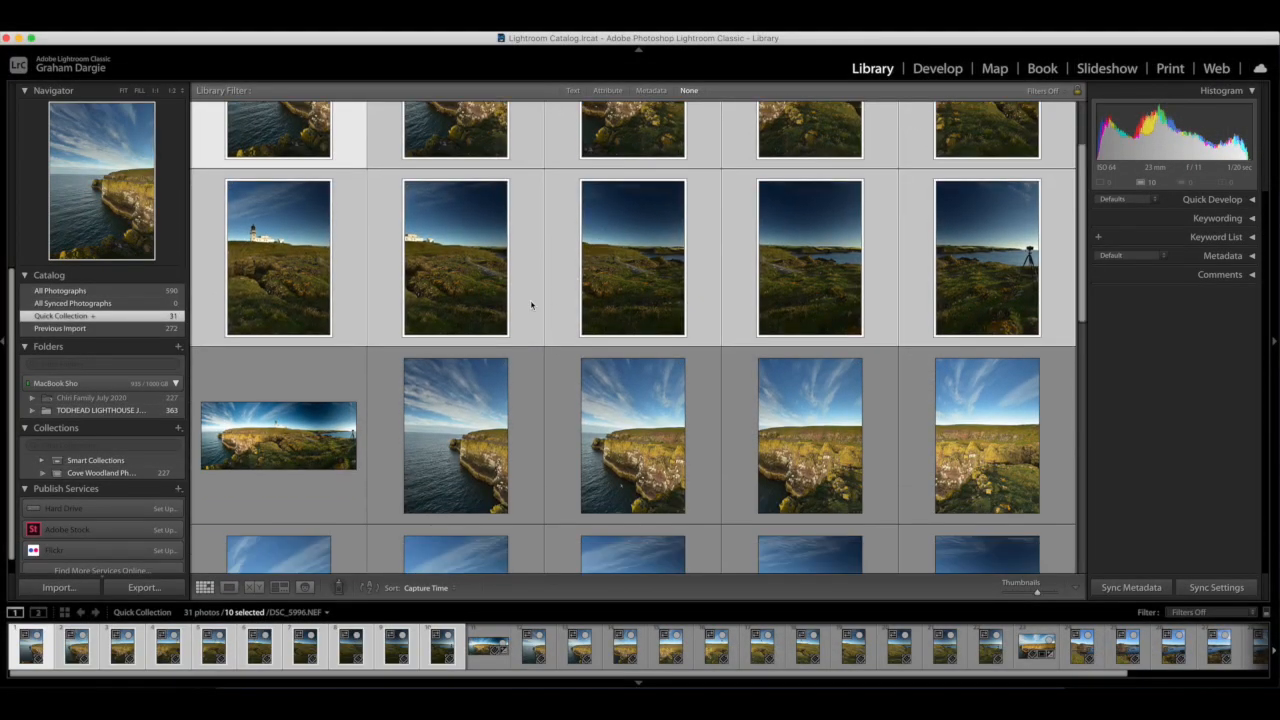
Open the merged panorama in Develop and crop it to the cliff and lighthouse, cutting off the tripod side
left_click(305, 377)
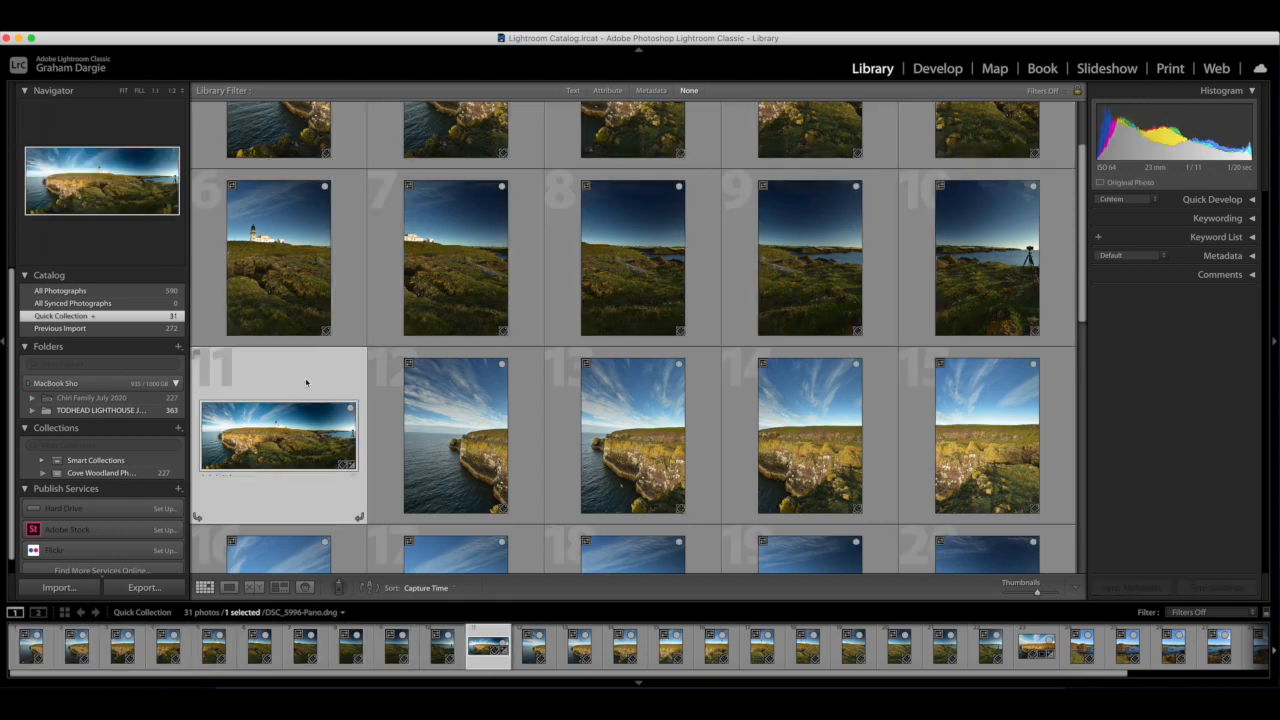
key("d")
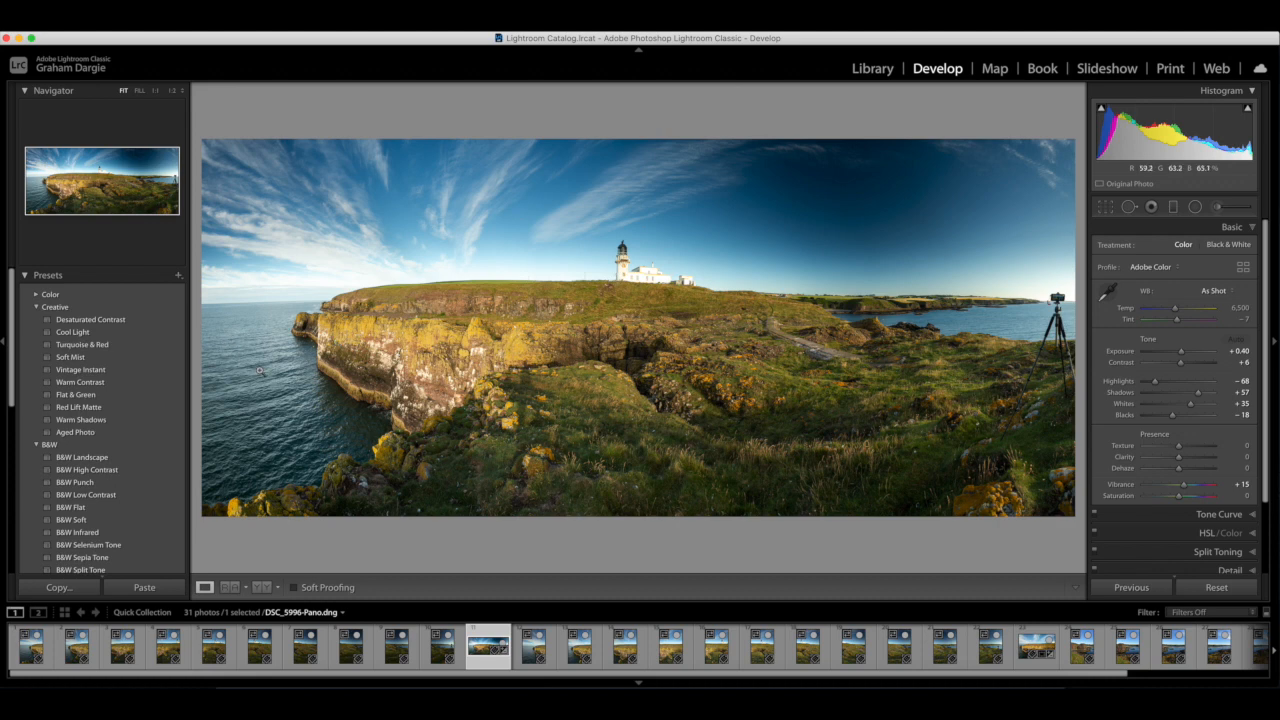
left_click(1105, 208)
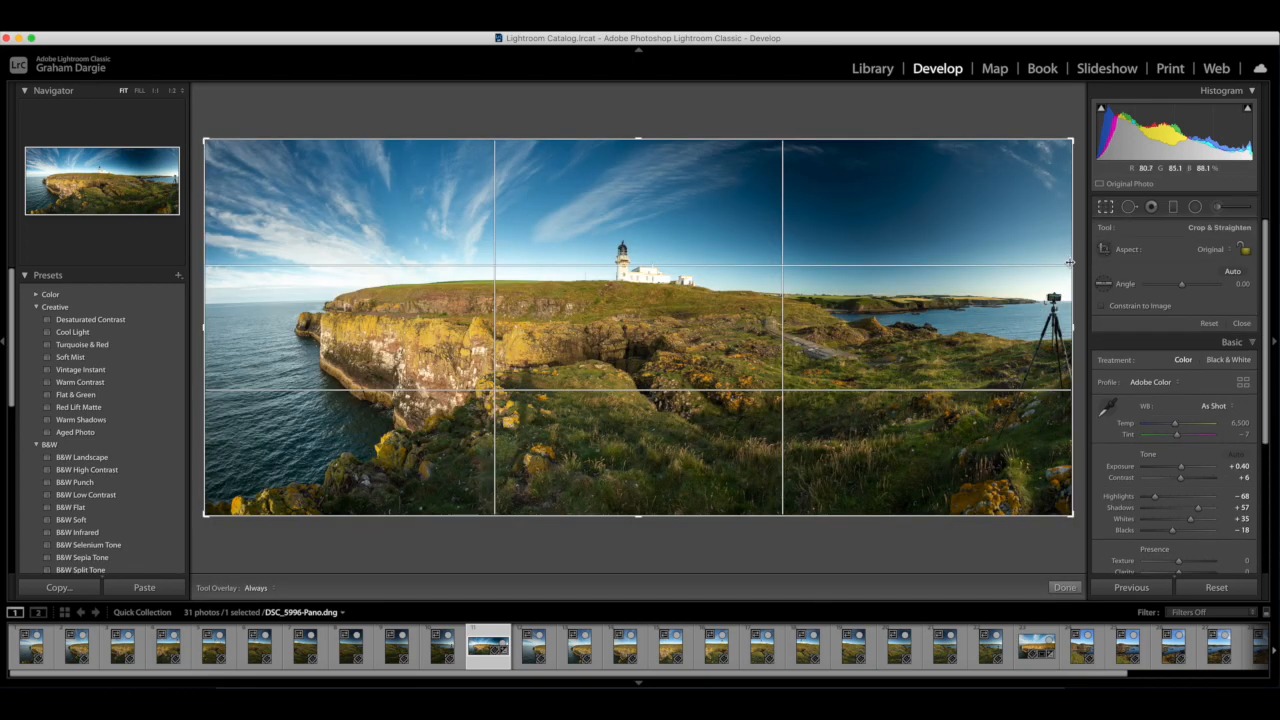
left_click_drag(1073, 280, 928, 289)
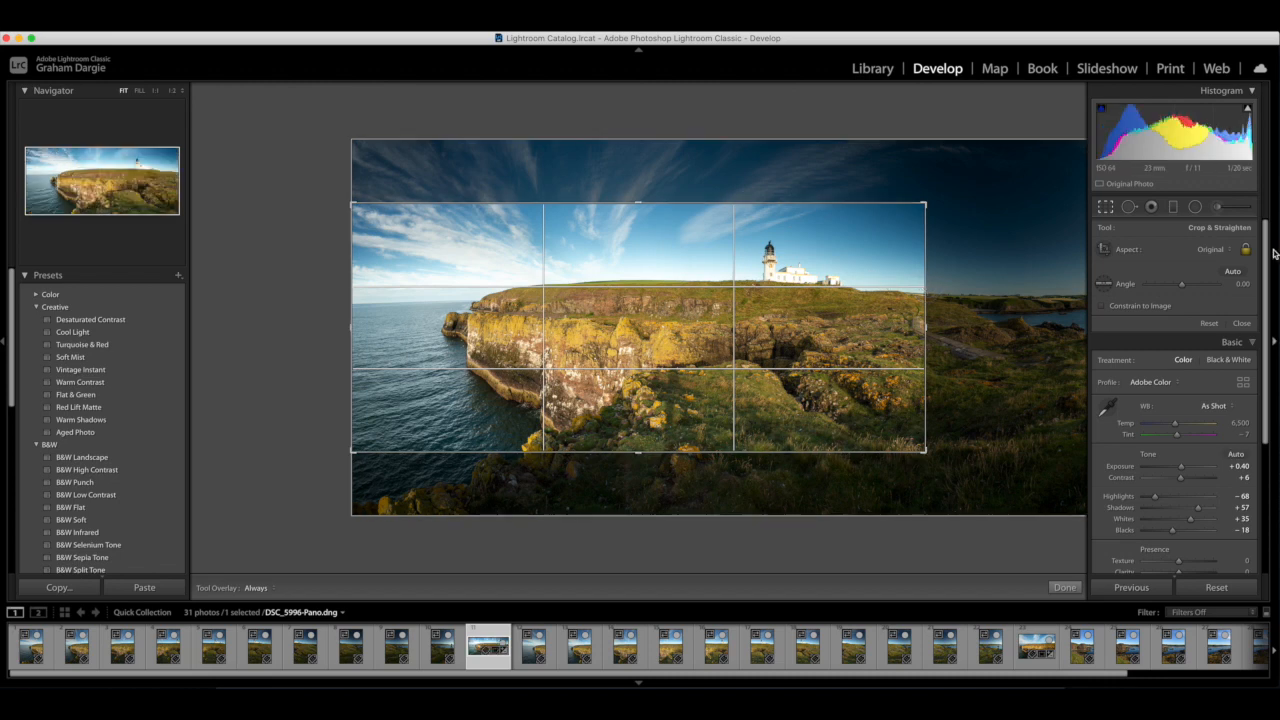
left_click_drag(646, 203, 660, 160)
left_click_drag(641, 485, 640, 526)
left_click_drag(929, 320, 948, 318)
key("Return")
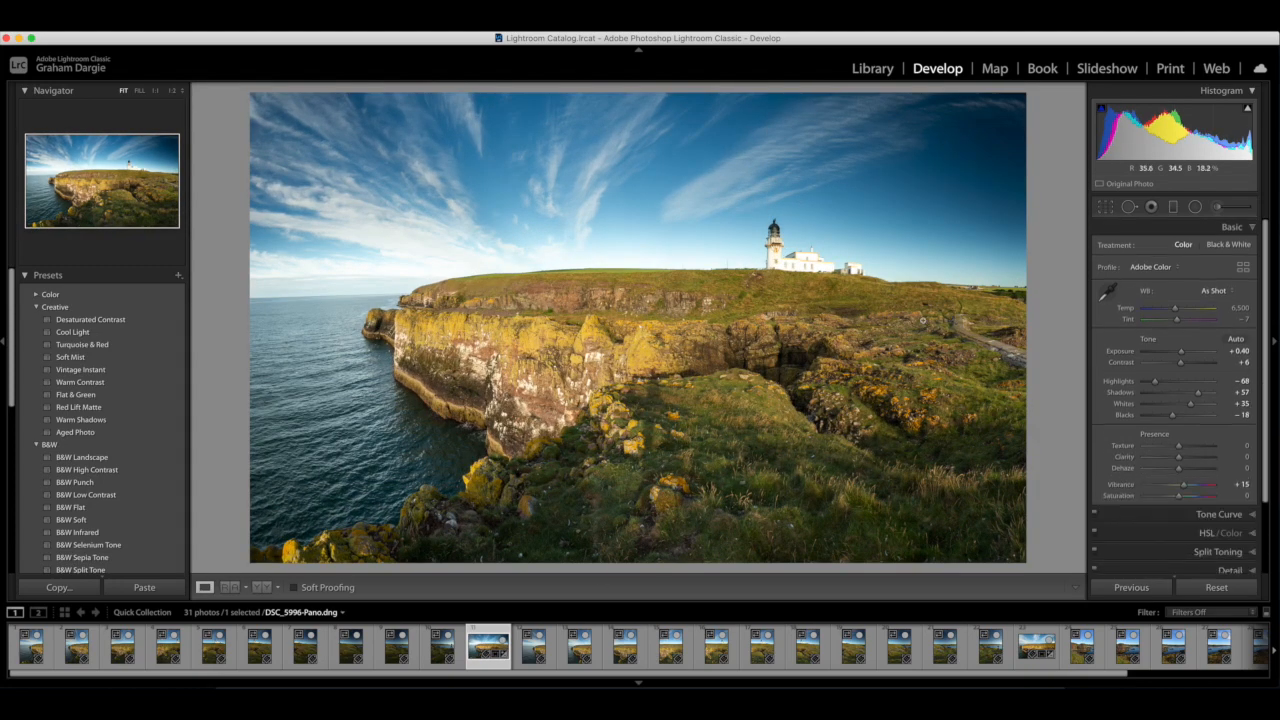
Compare the cropped panorama side by side with the single wide-angle lighthouse photo, and return to the grid
key("g")
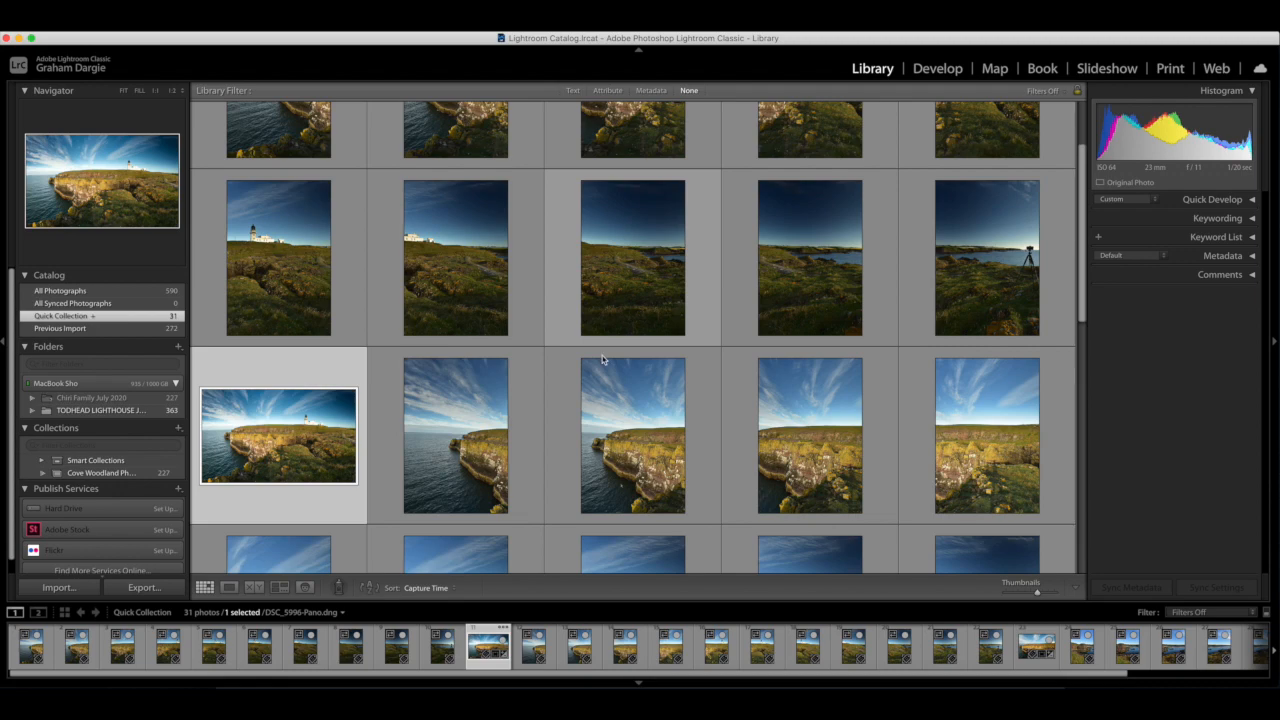
scroll(610, 350, "down", 1)
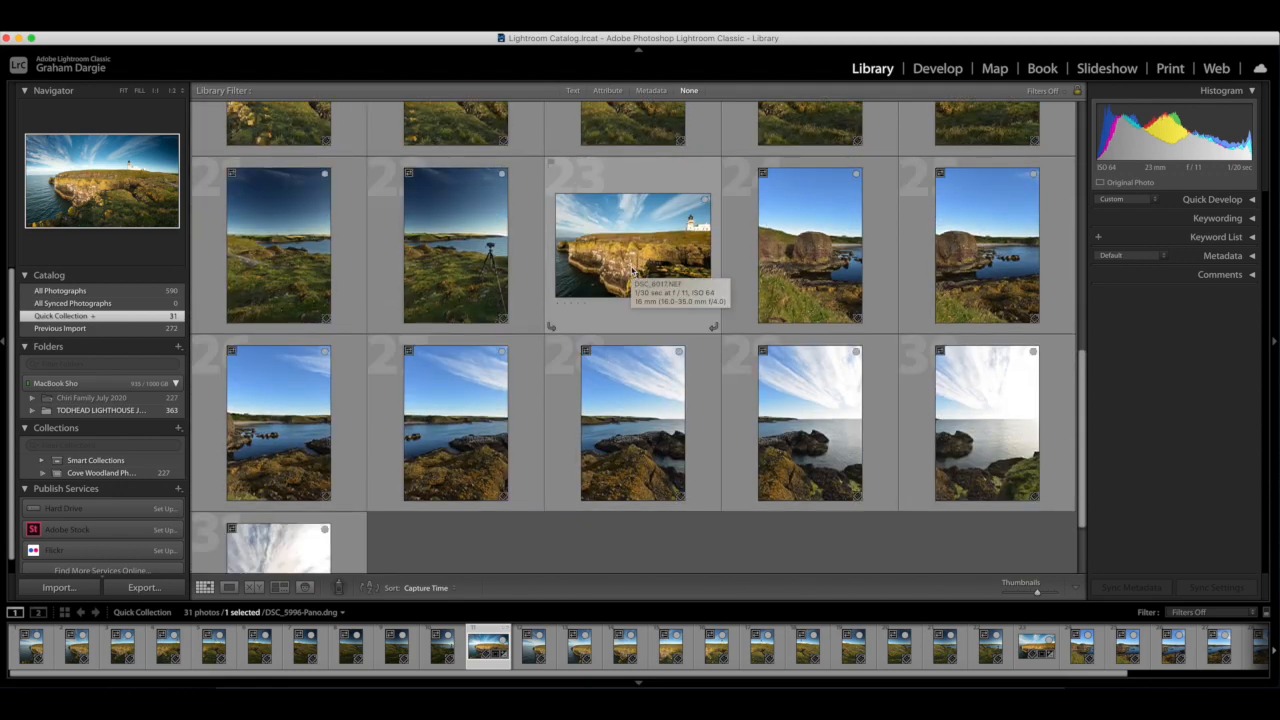
left_click(632, 270, "super")
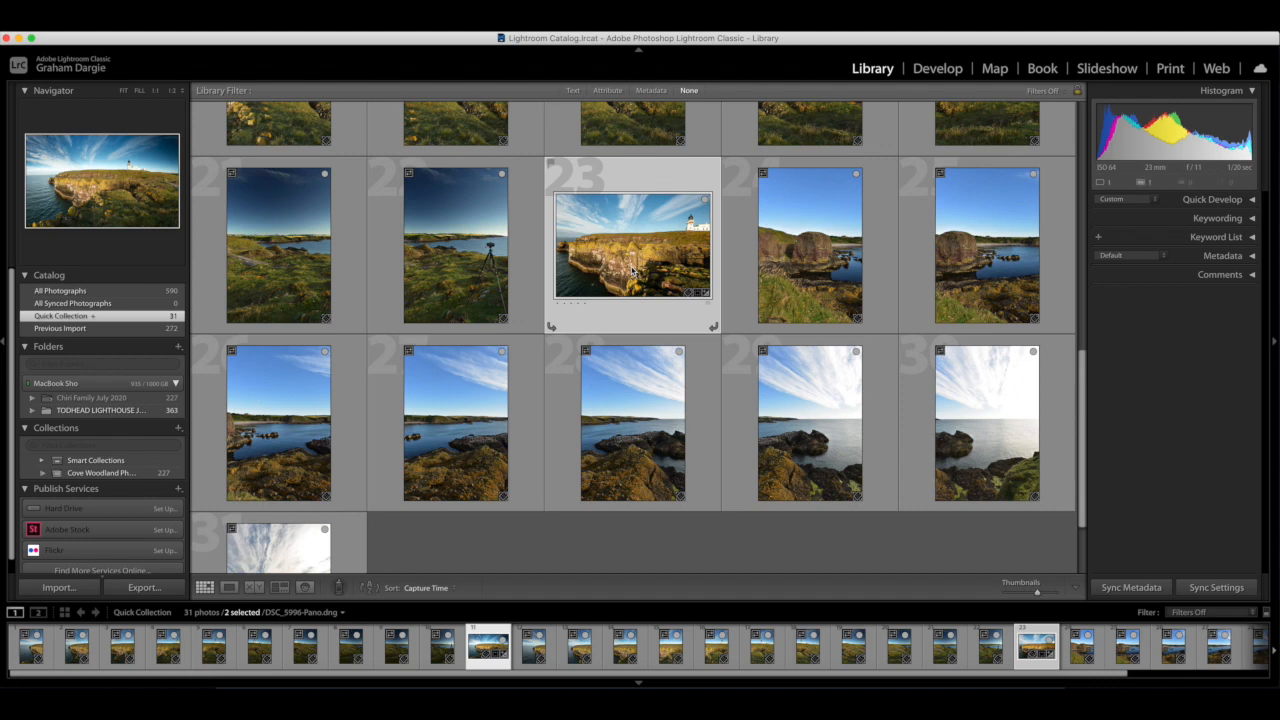
key("c")
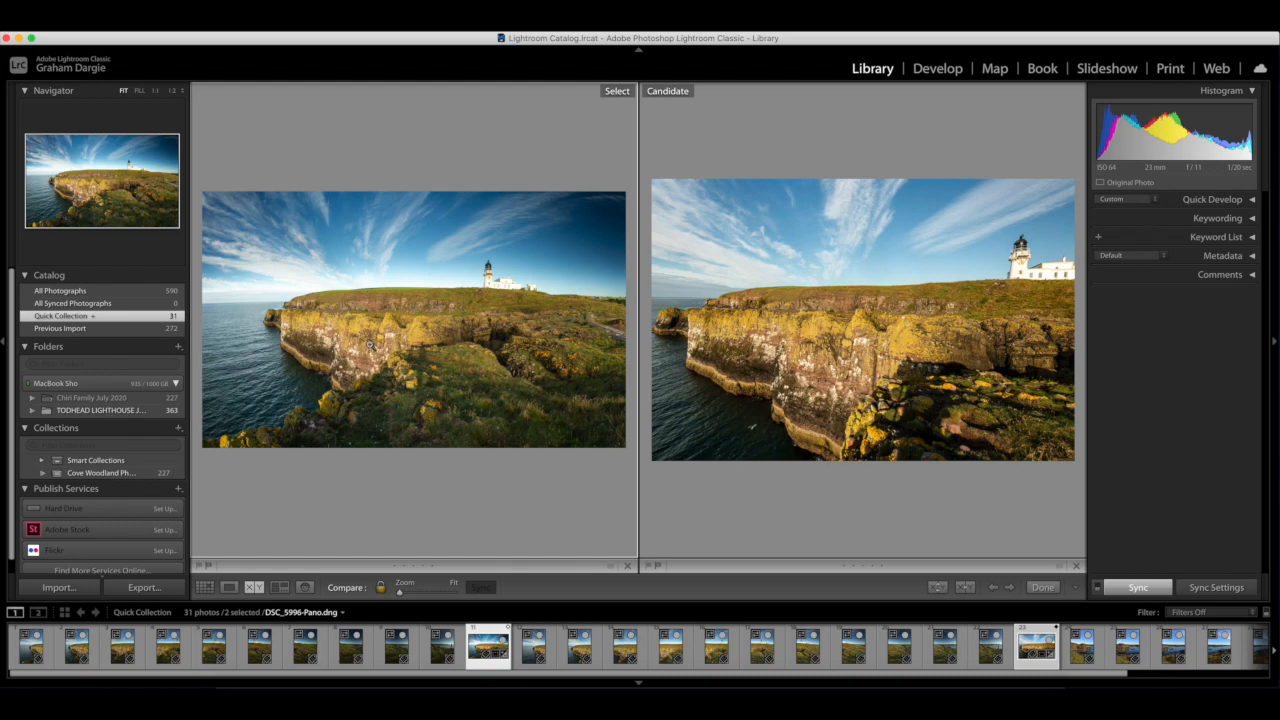
key("g")
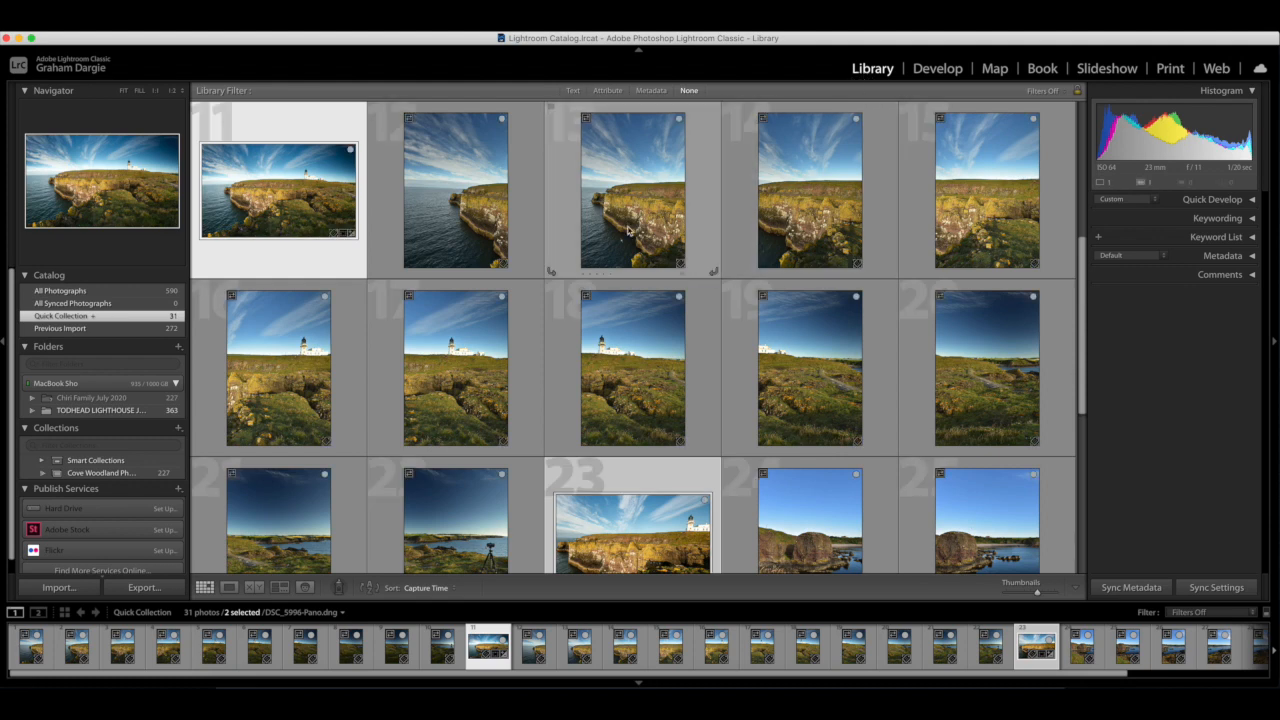
Select the second series of lighthouse photos, numbers 12 to 22, and open them in the panorama Photo Merge
left_click(510, 198)
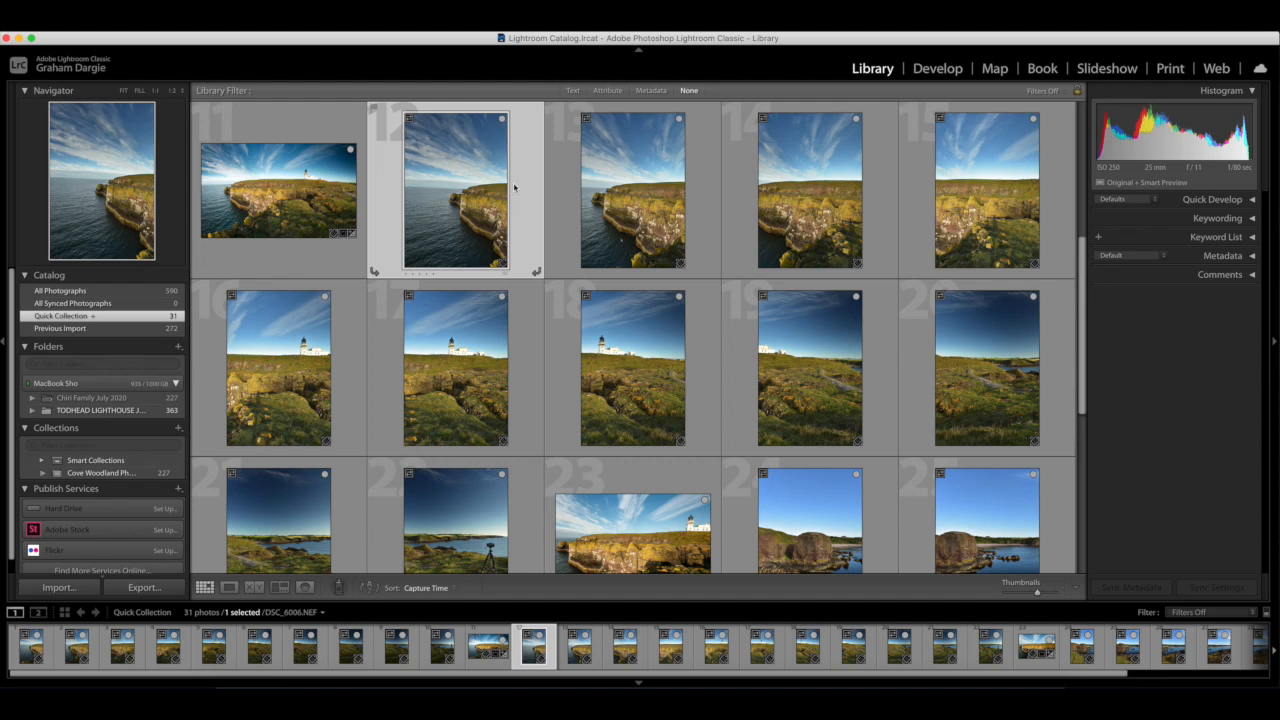
scroll(516, 266, "down", 3)
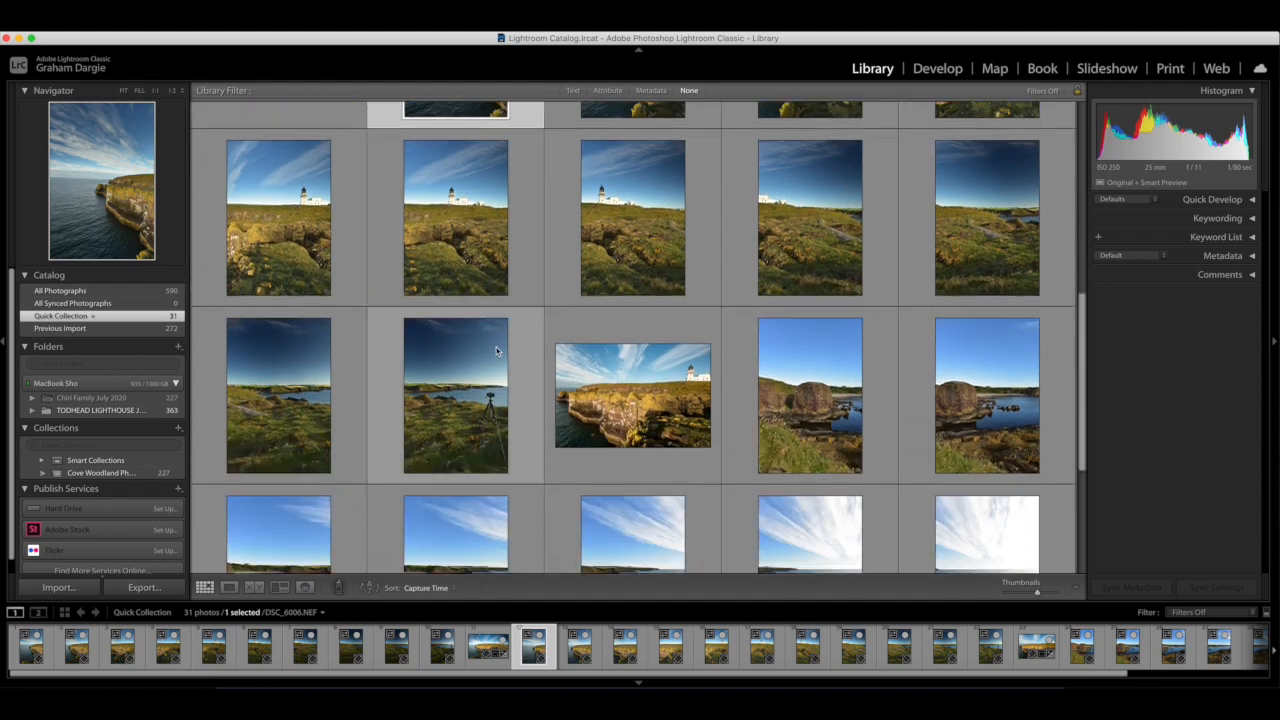
left_click(521, 379, "shift")
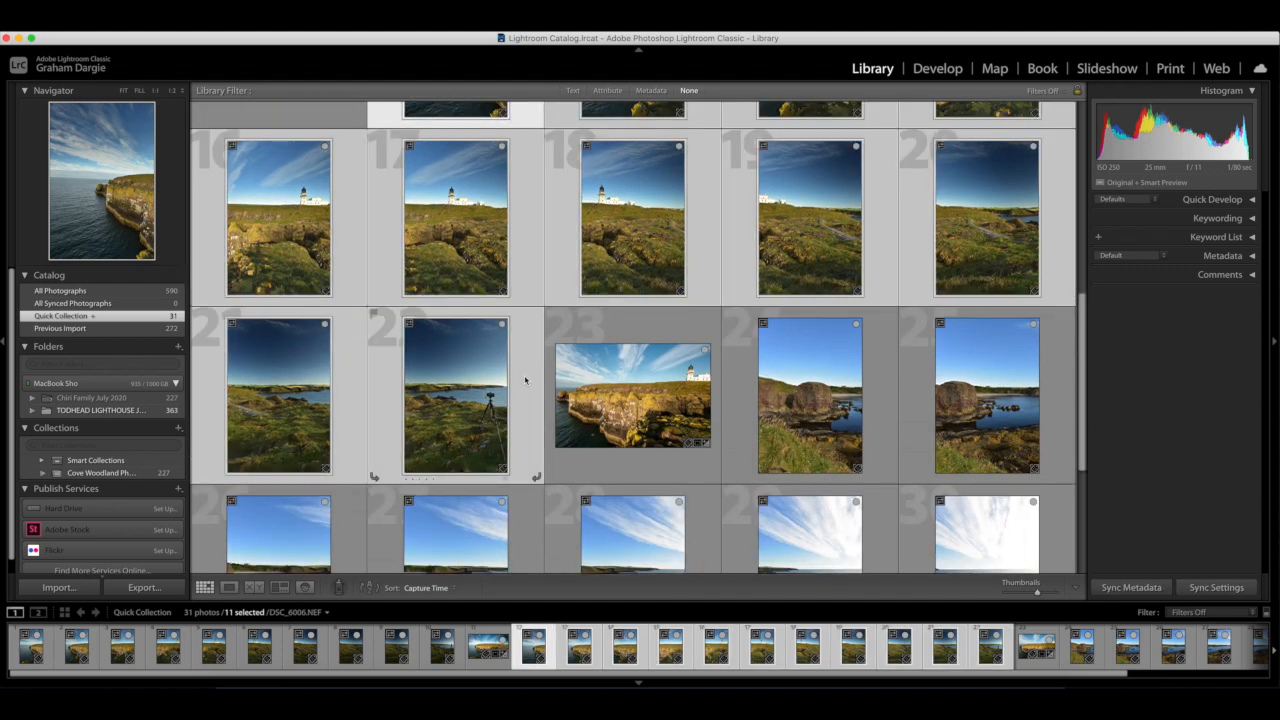
right_click(525, 379)
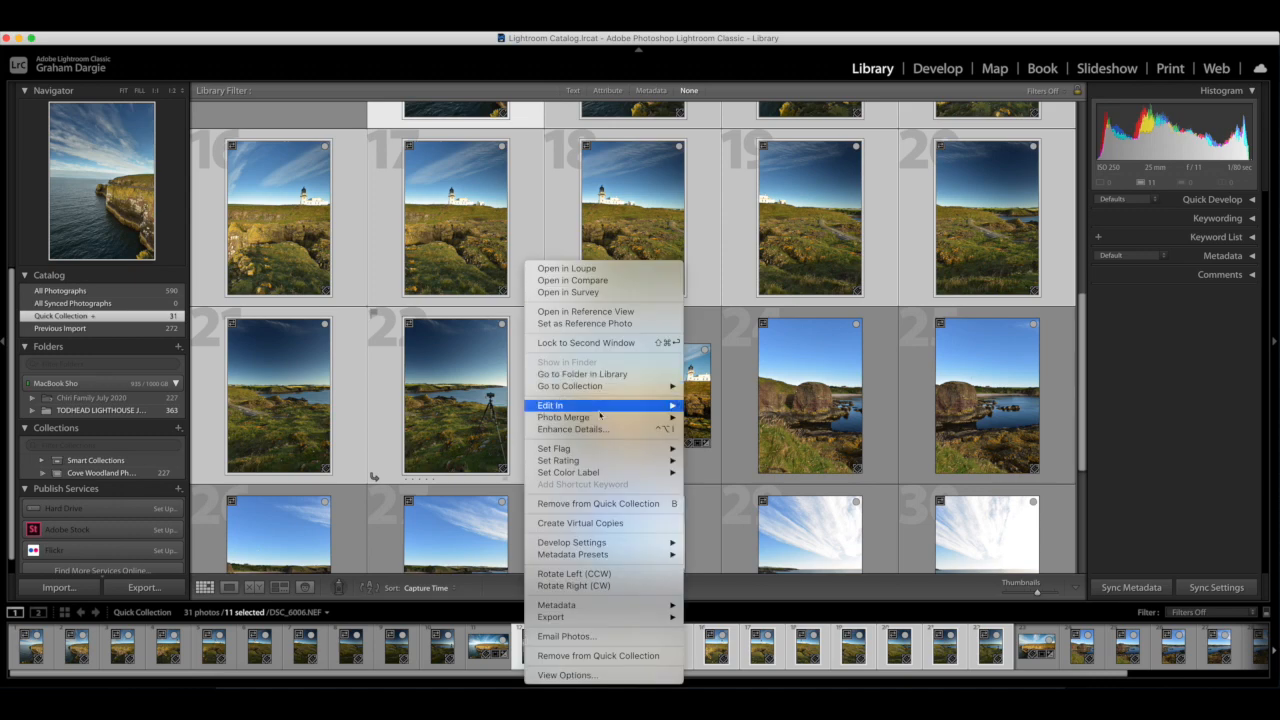
mouse_move(618, 418)
left_click(708, 432)
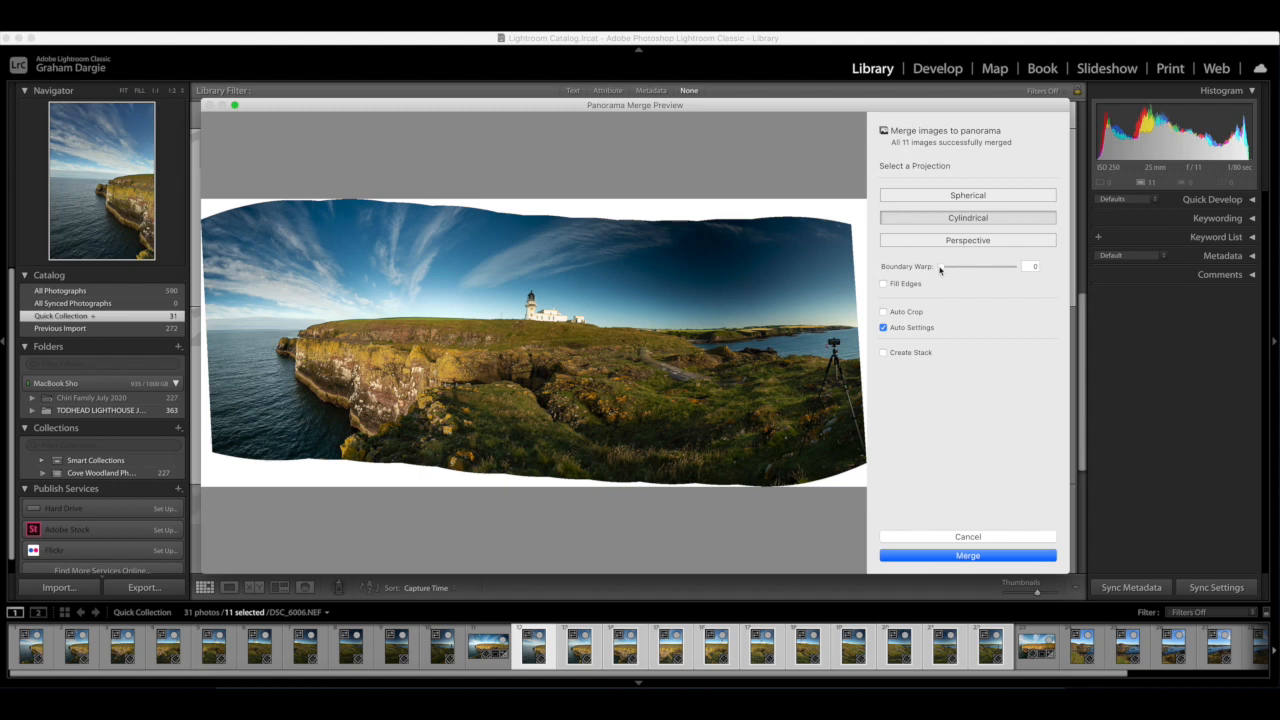
Merge the second series with Boundary Warp at its maximum, and open the resulting panorama in Develop
left_click_drag(939, 268, 1018, 266)
left_click(990, 556)
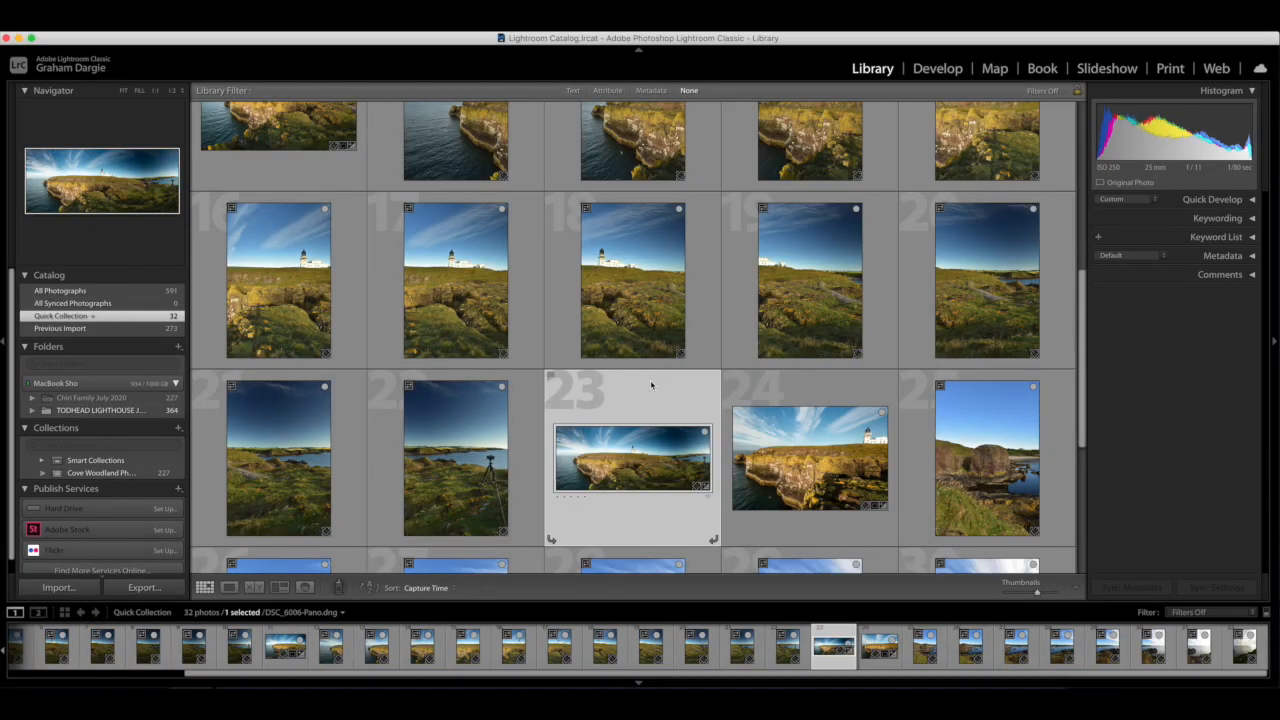
key("d")
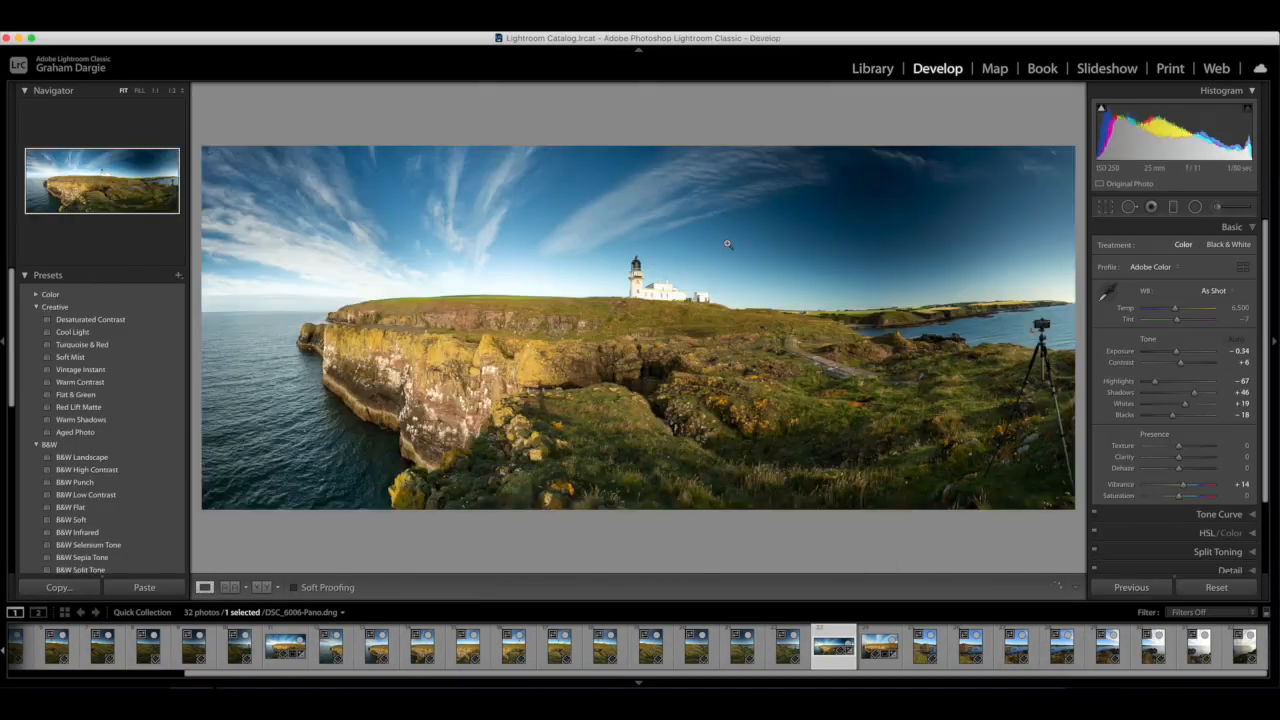